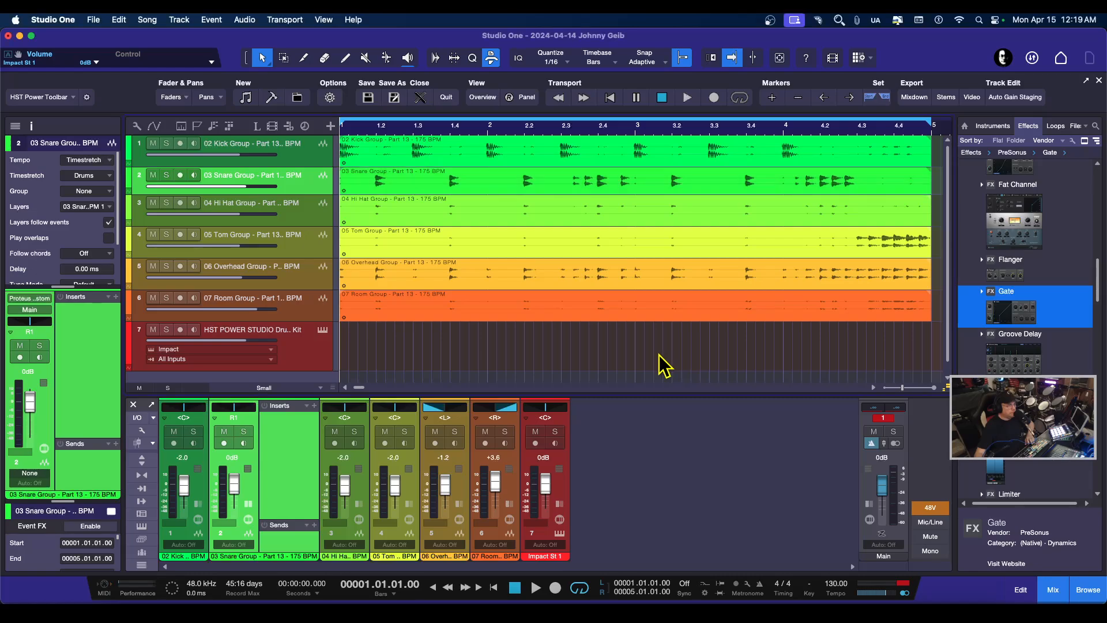
# Play back the full drum mix, and solo the 03 Snare Group track to listen to it on its own
pyautogui.press('space')
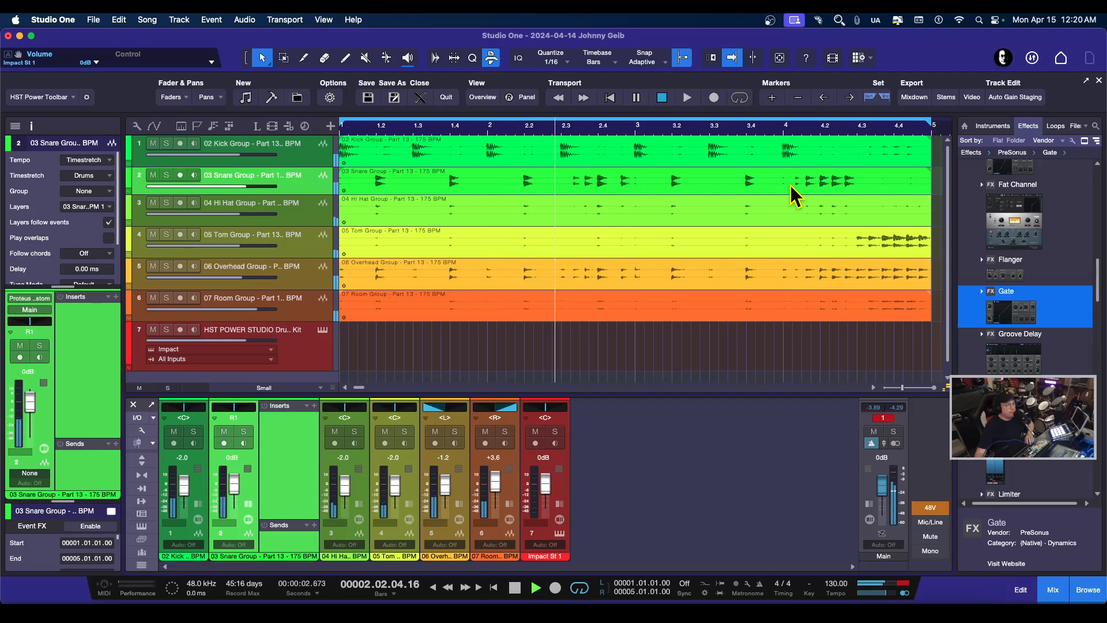
pyautogui.press('space')
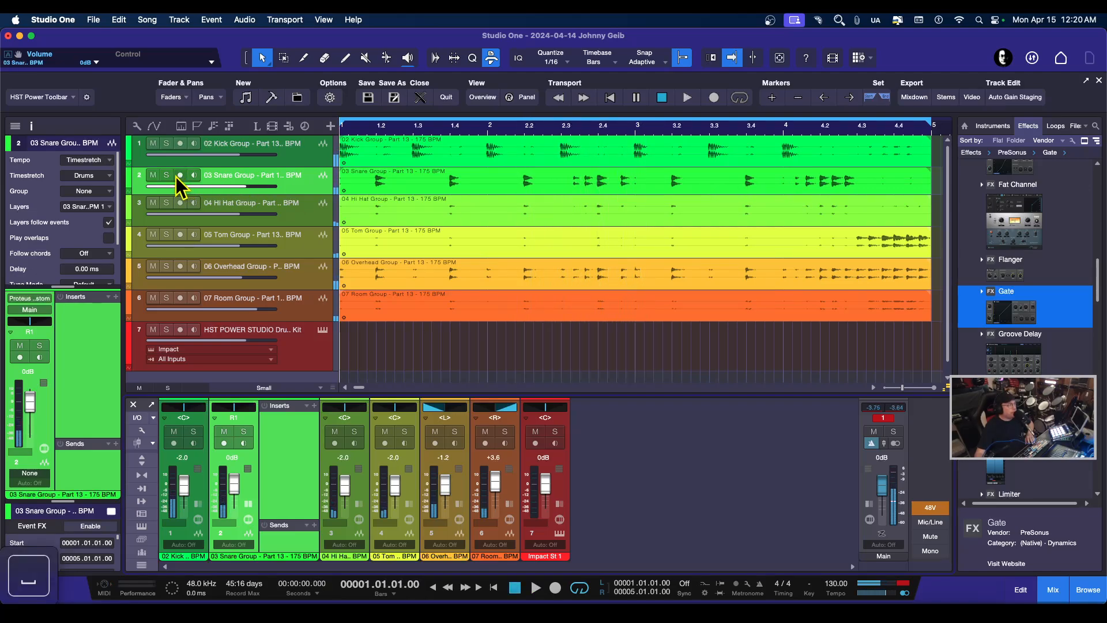
pyautogui.click(167, 175)
pyautogui.press('space')
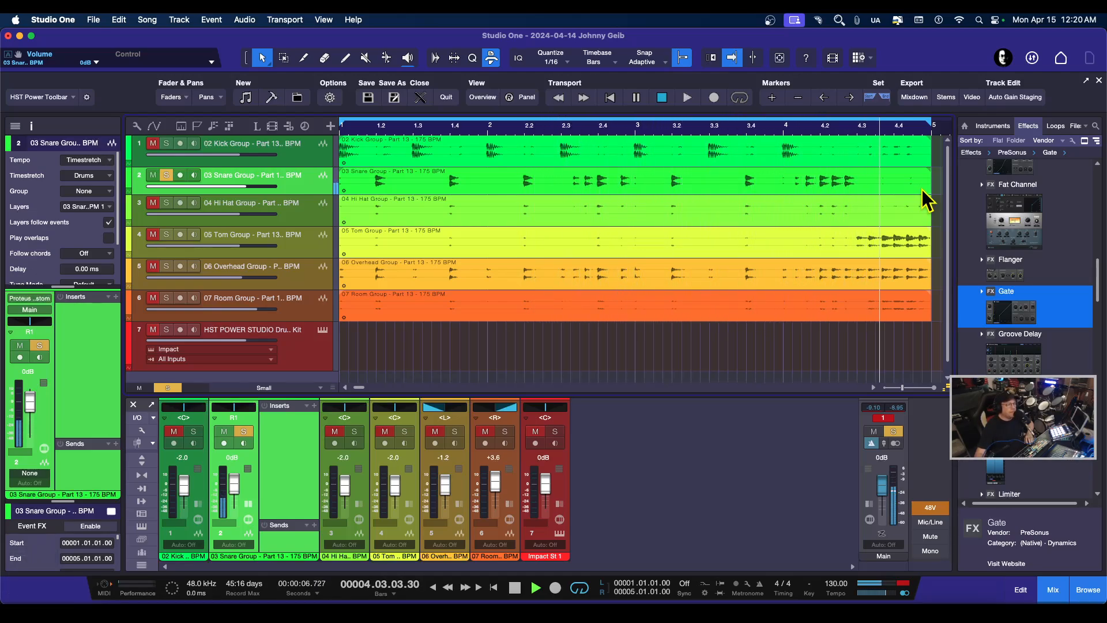
pyautogui.press('space')
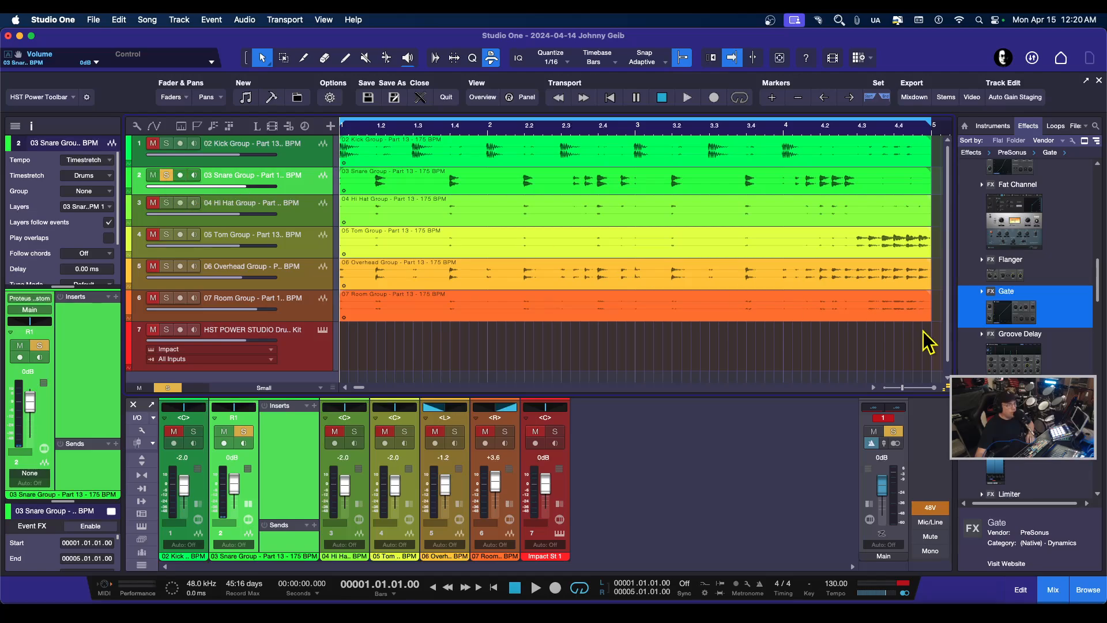
# Insert the PreSonus Gate effect on the 03 Snare Group channel and move its window clear of the track list
pyautogui.click(1021, 320)
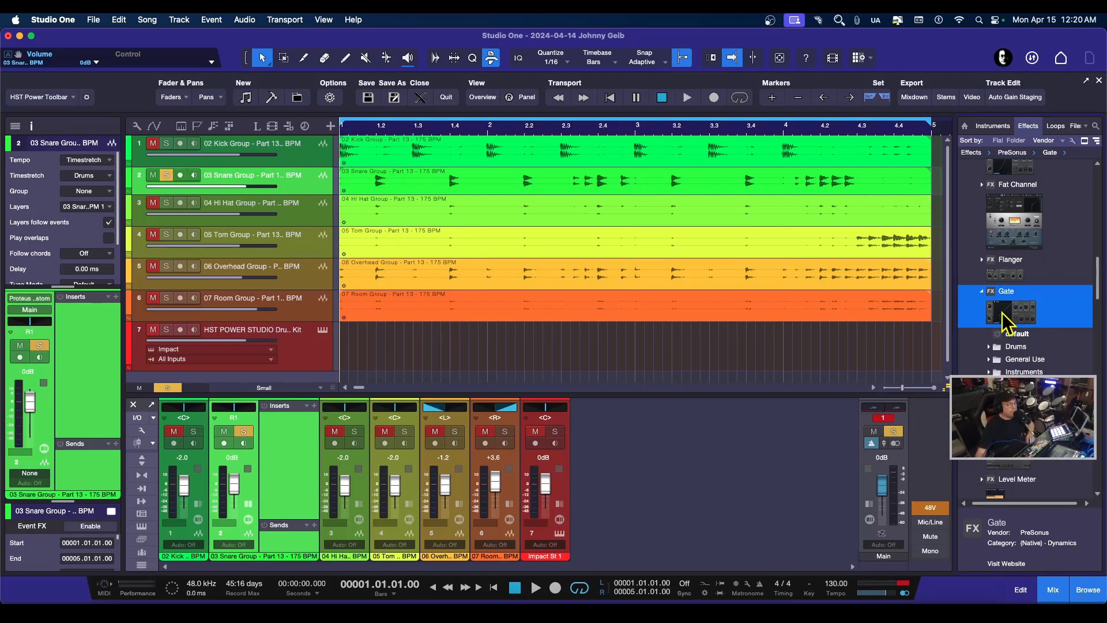
pyautogui.moveTo(1004, 320); pyautogui.dragTo(284, 447)
pyautogui.moveTo(402, 190); pyautogui.dragTo(836, 206)
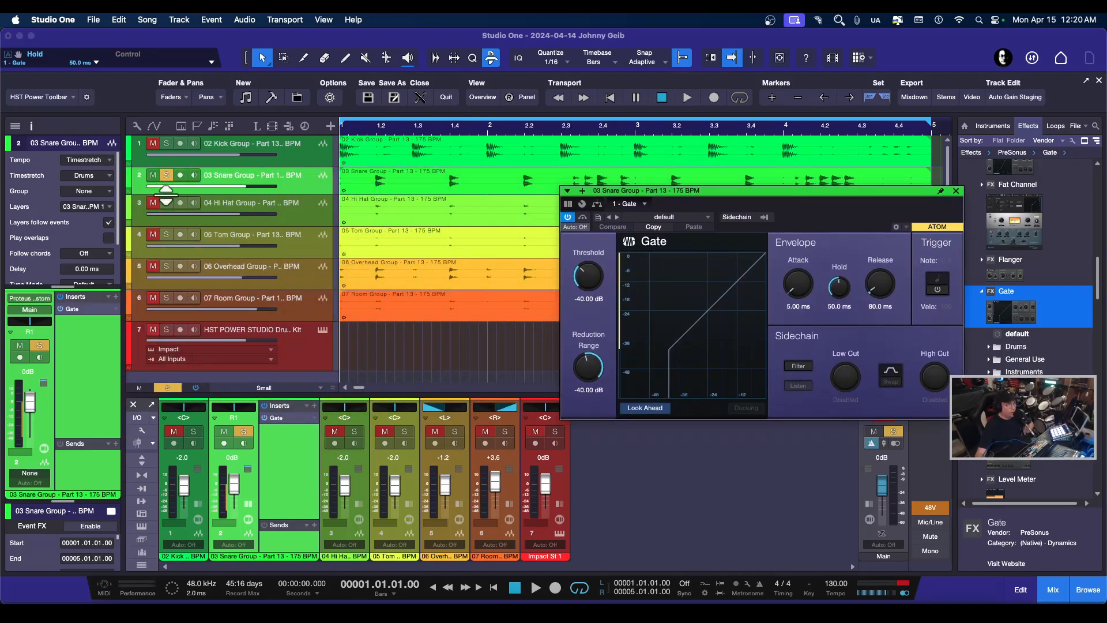
# Listen to the soloed snare through the Gate's default settings, with the Gate window moved below the snare waveform
pyautogui.press('space')
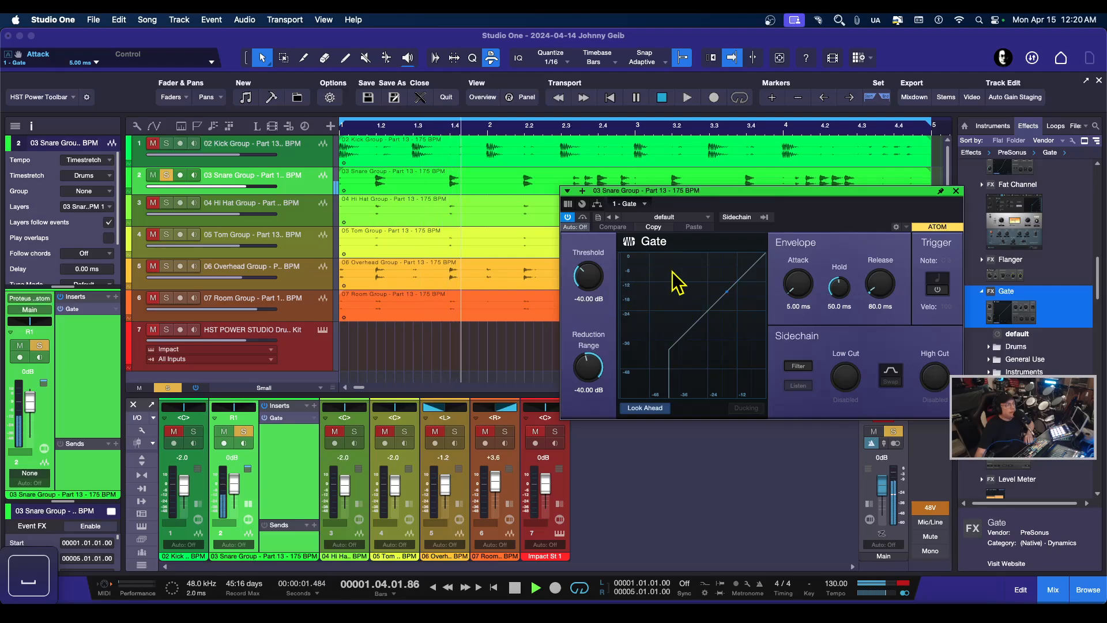
pyautogui.press('space')
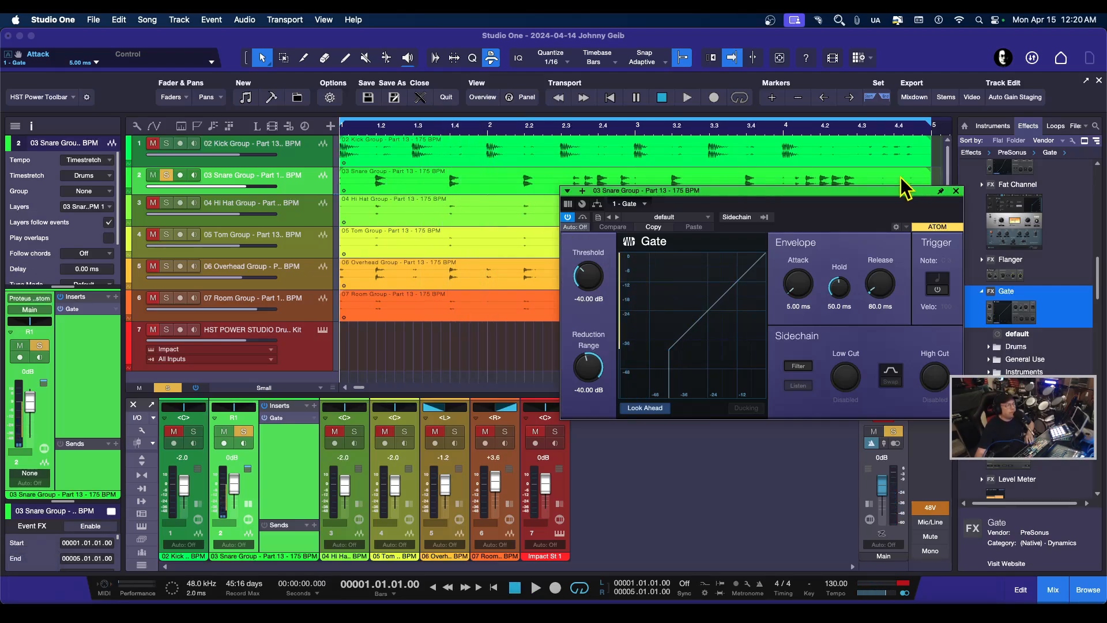
pyautogui.moveTo(876, 190); pyautogui.dragTo(878, 223)
pyautogui.press('space')
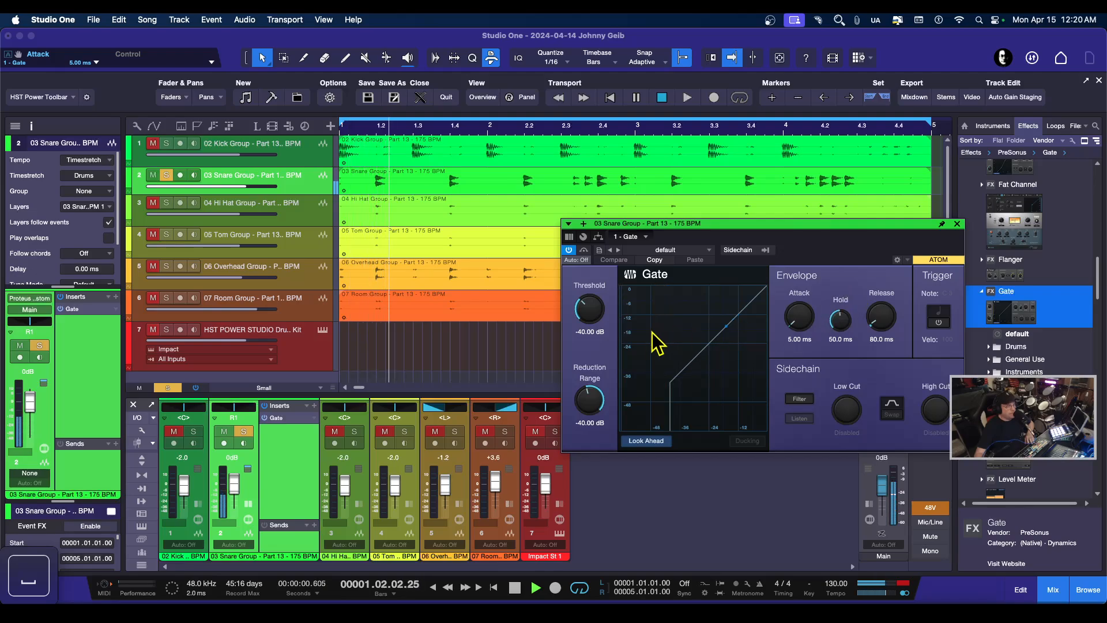
pyautogui.press('space')
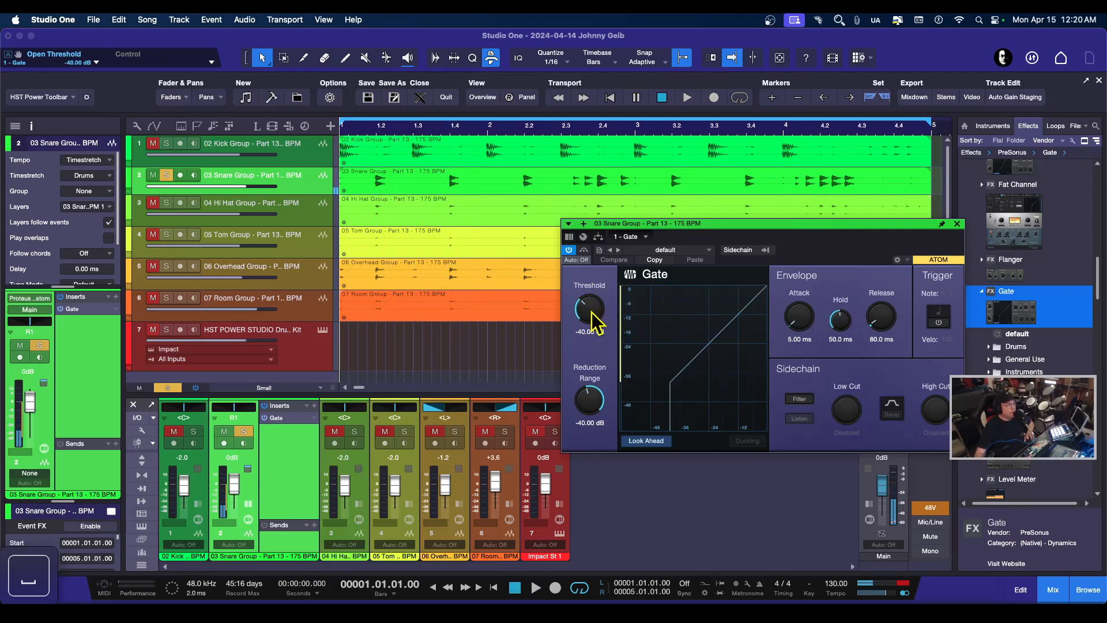
# Raise the Gate's threshold to -19.20 dB while checking the soloed snare with playback
pyautogui.moveTo(590, 310); pyautogui.dragTo(586, 270)
pyautogui.press('space')
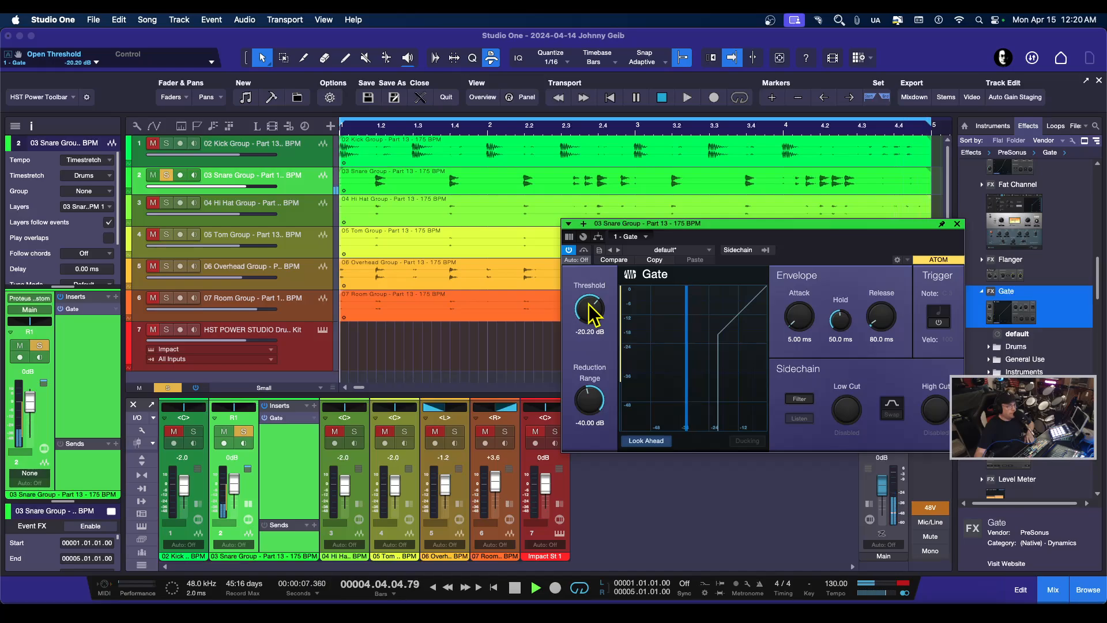
pyautogui.press('space')
pyautogui.scroll(1, 600, 315)
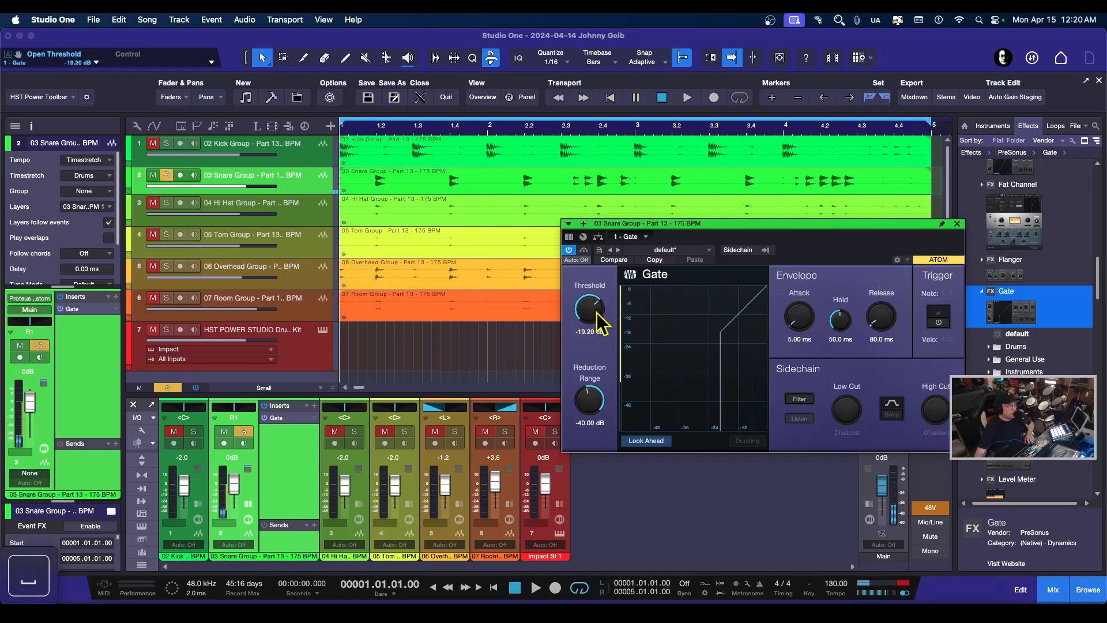
pyautogui.press('space')
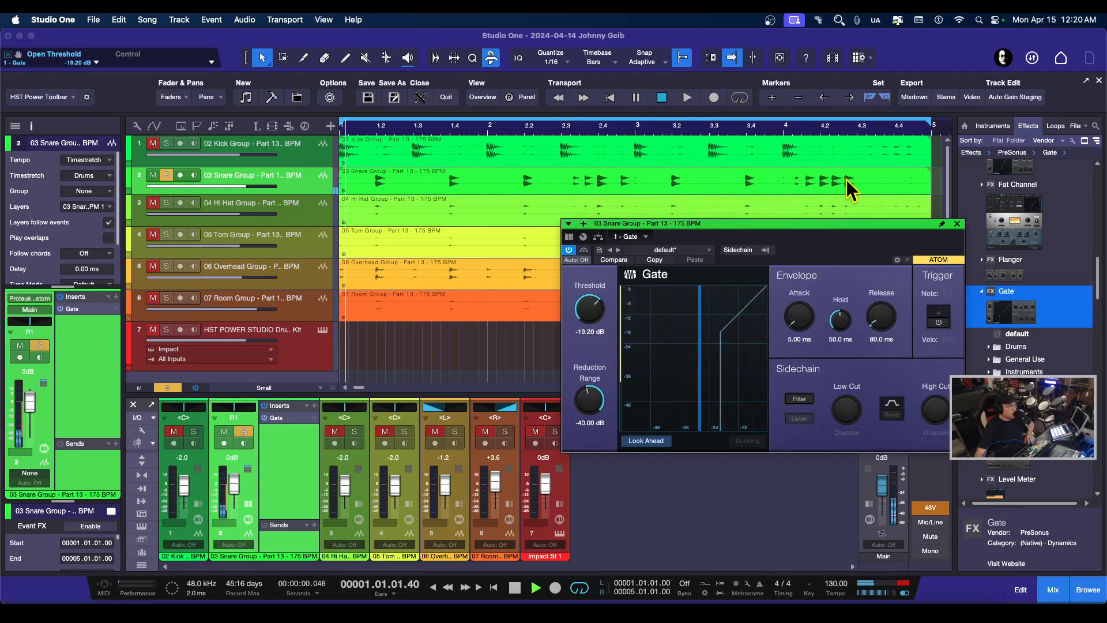
pyautogui.press('space')
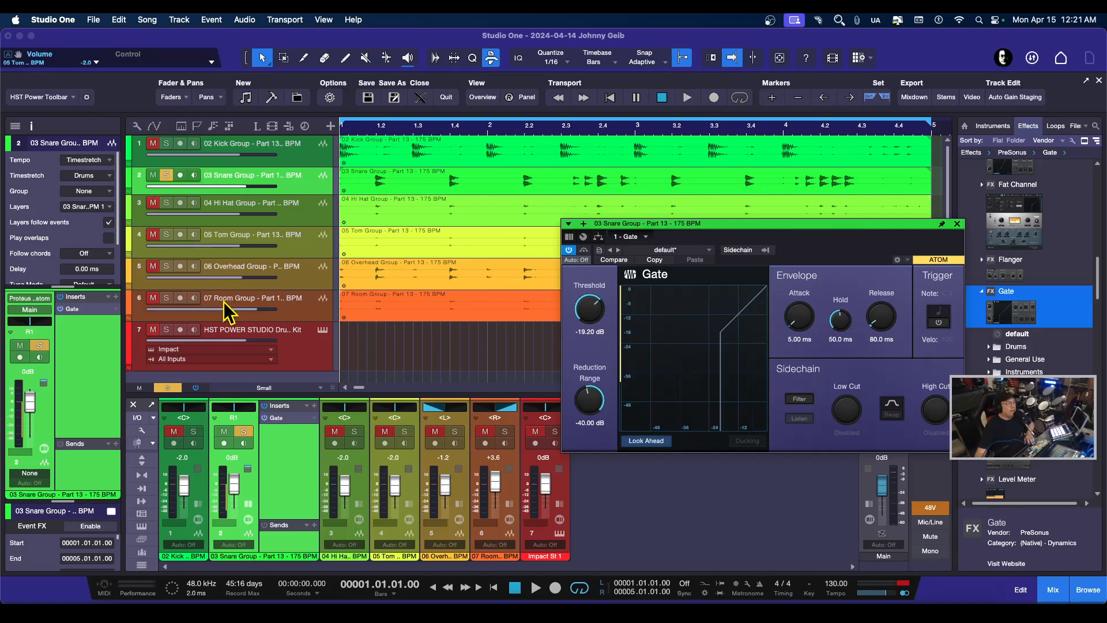
# Clear the solo on the snare track and play back the full drum mix with the gated snare
pyautogui.click(172, 386)
pyautogui.press('space')
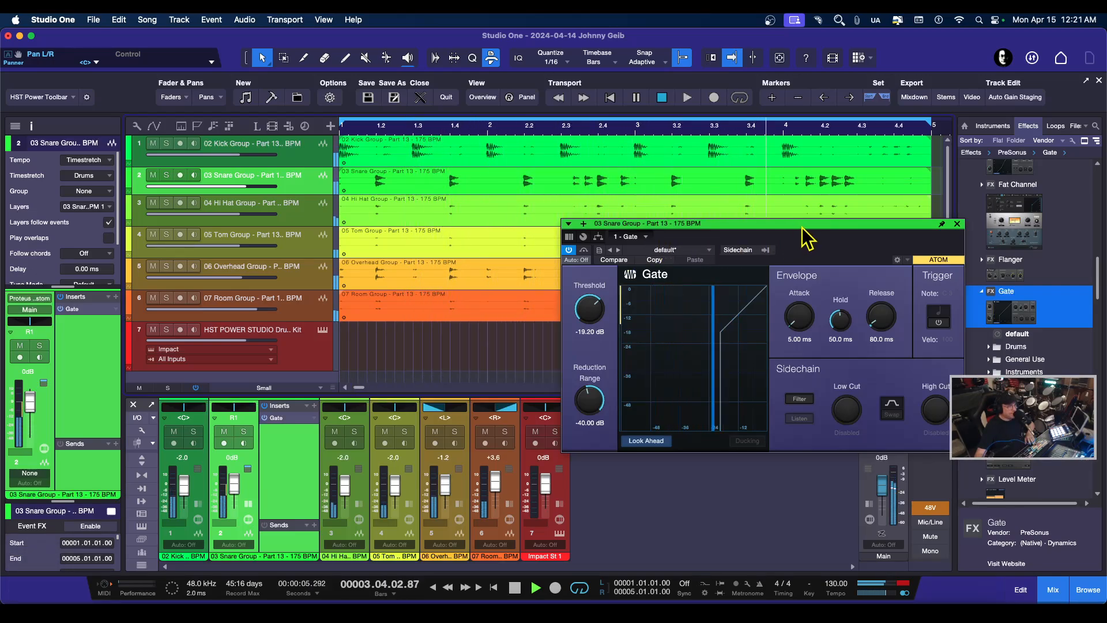
pyautogui.press('space')
# Open the Impact XT instrument of the Impact St 1 channel and arrange its window beside the Gate window
pyautogui.moveTo(802, 227); pyautogui.dragTo(266, 178)
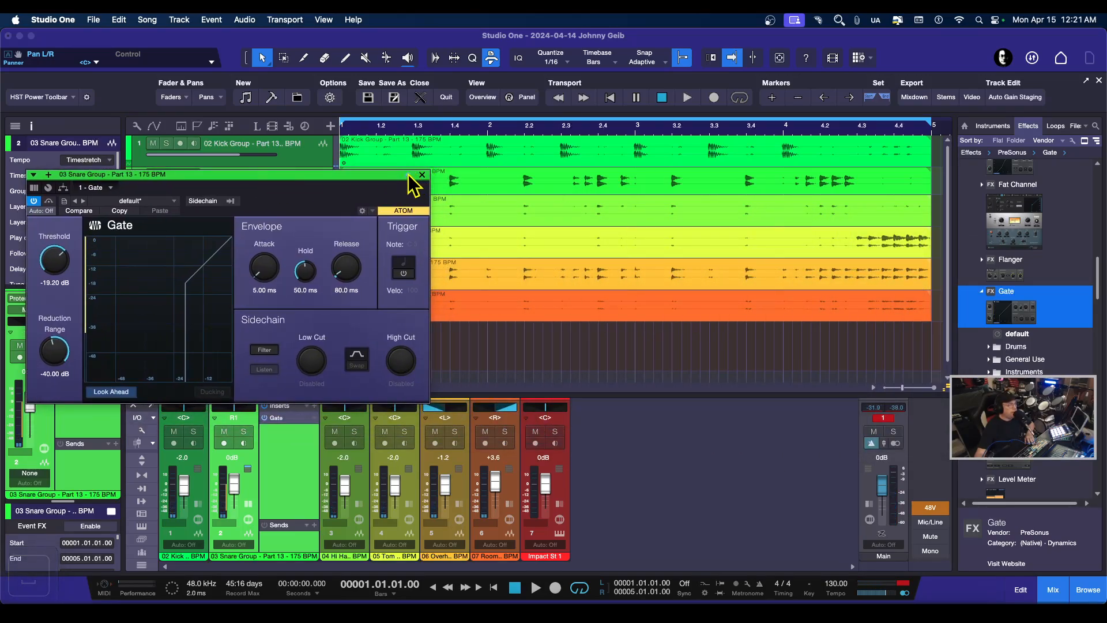
pyautogui.moveTo(293, 180); pyautogui.dragTo(291, 167)
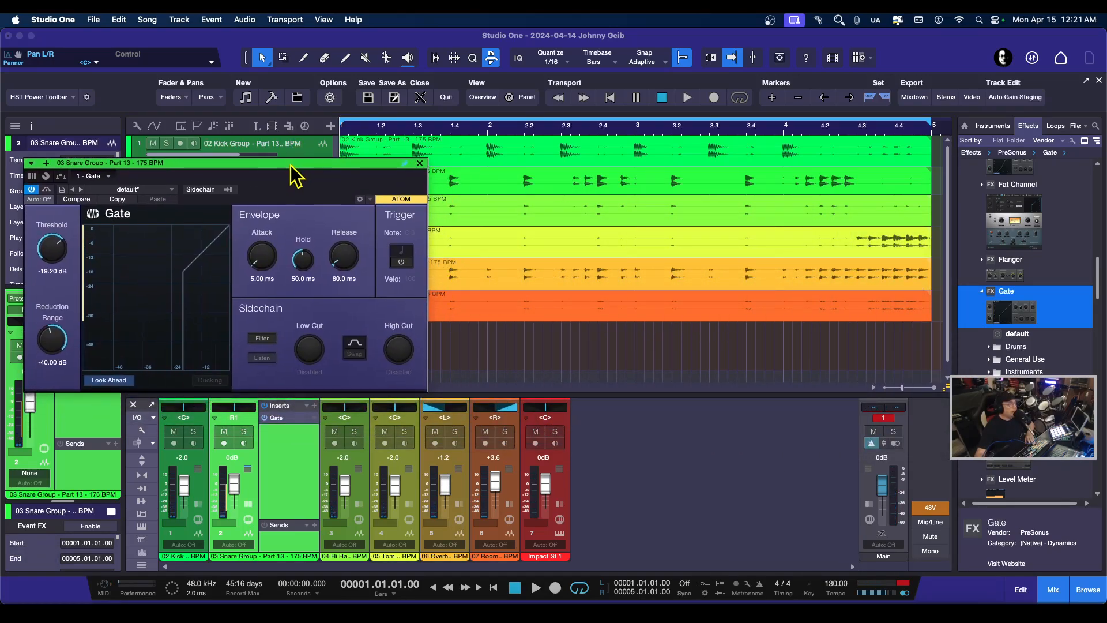
pyautogui.click(559, 533)
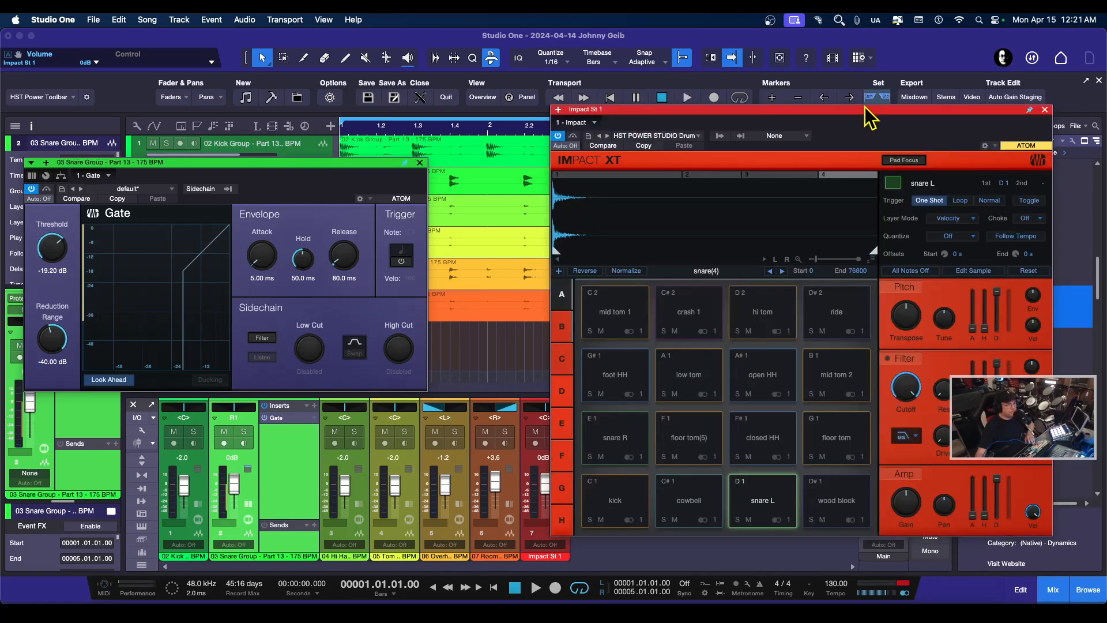
pyautogui.moveTo(865, 108); pyautogui.dragTo(852, 118)
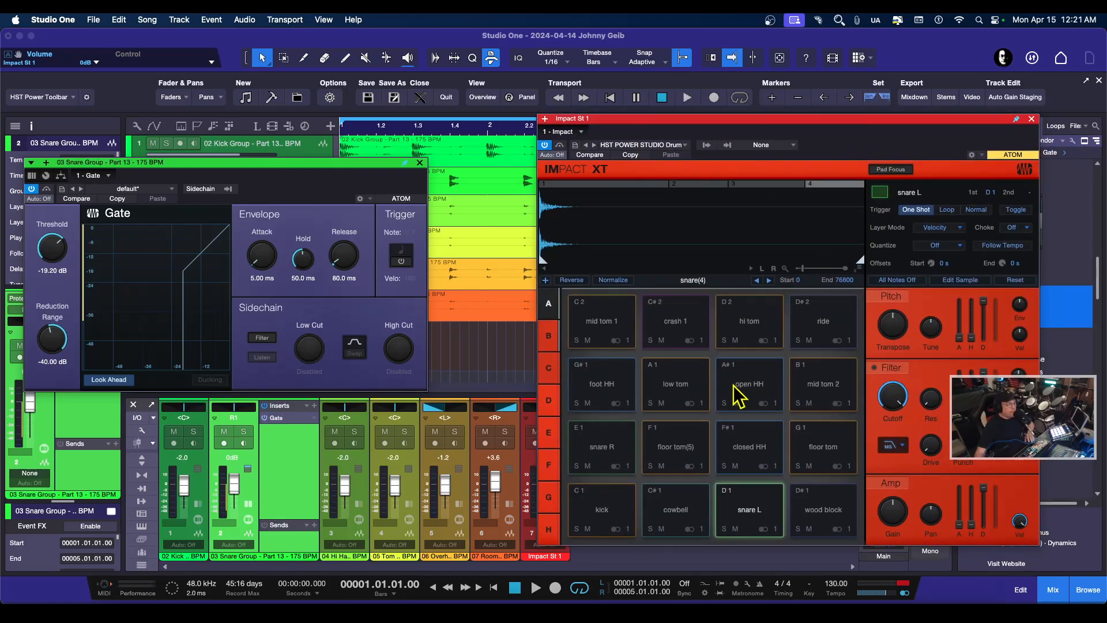
# Audition the kick and snare L pads in Impact XT and compare the snare L sample with the recorded drums in playback
pyautogui.click(621, 519)
pyautogui.click(741, 518)
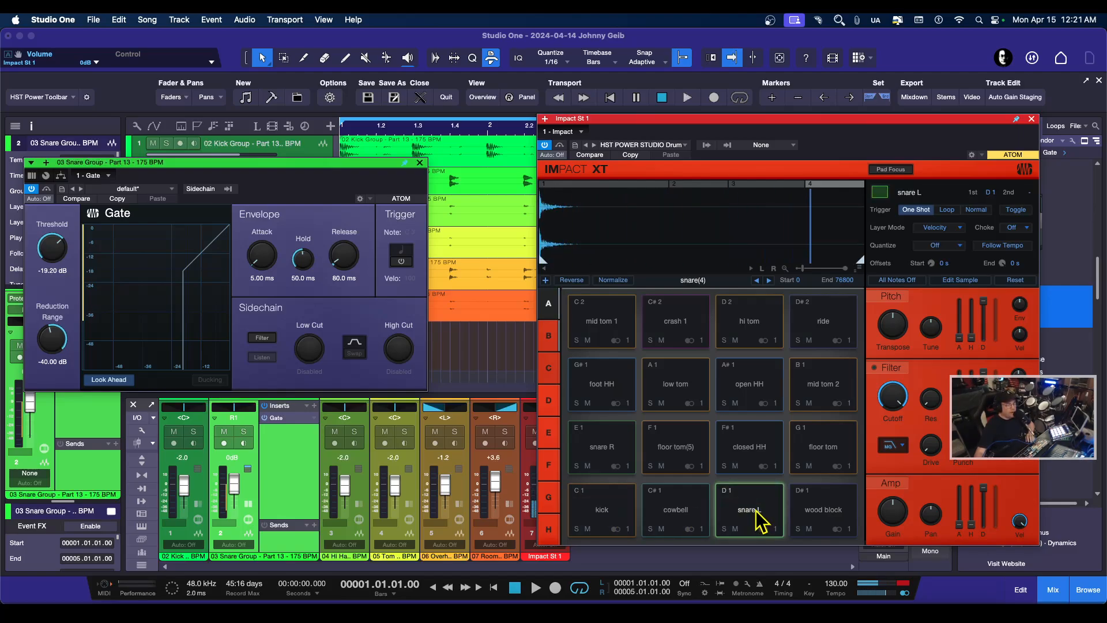
pyautogui.click(756, 511)
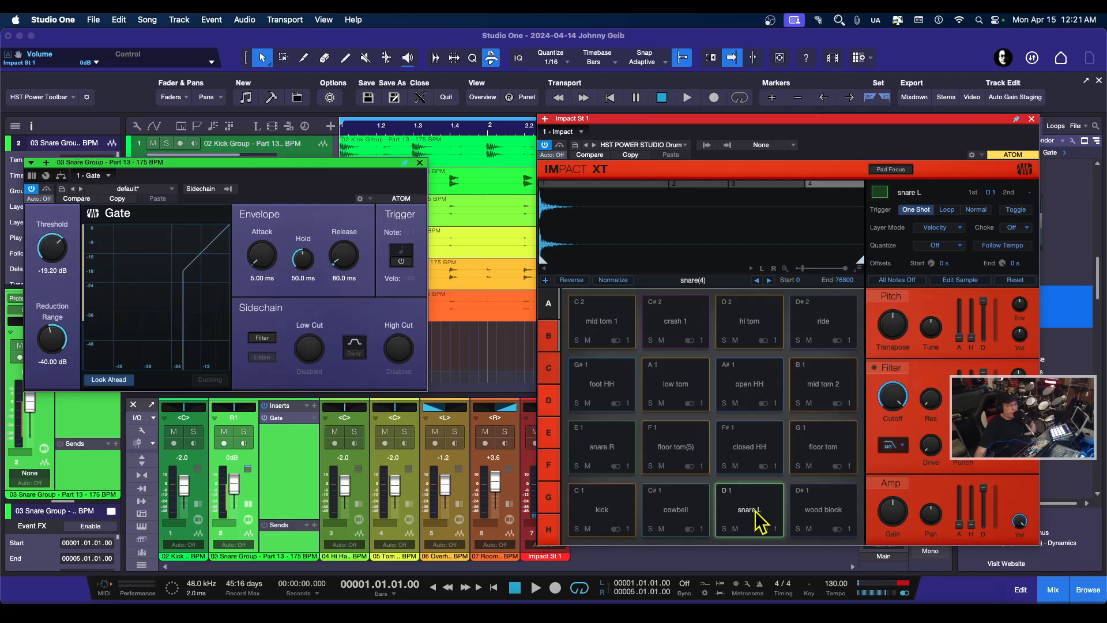
pyautogui.press('space')
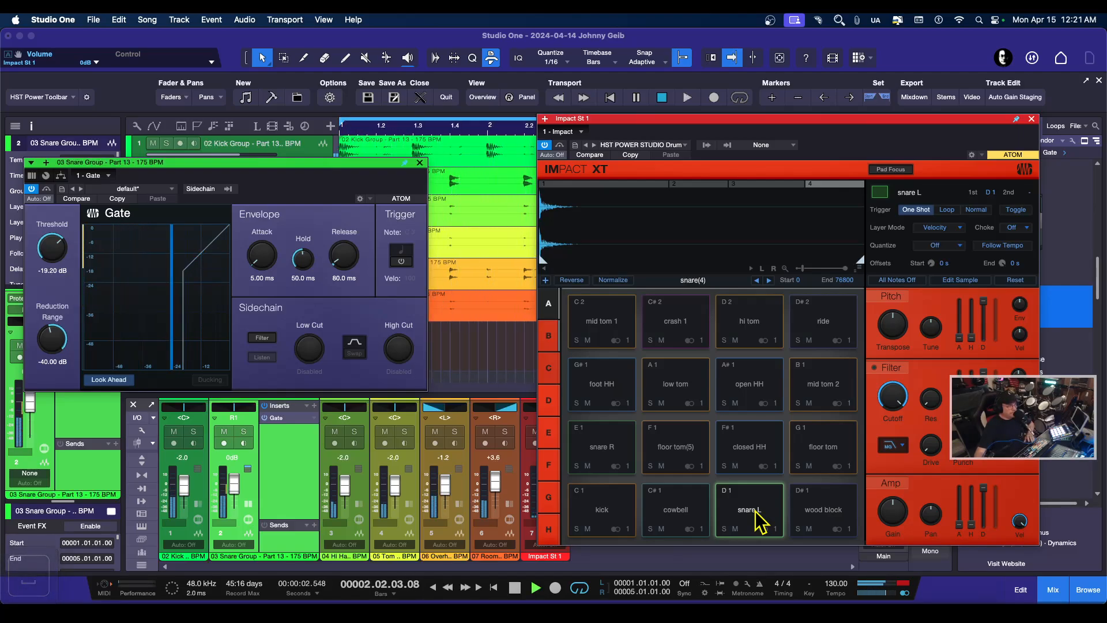
pyautogui.press('space')
pyautogui.click(760, 522)
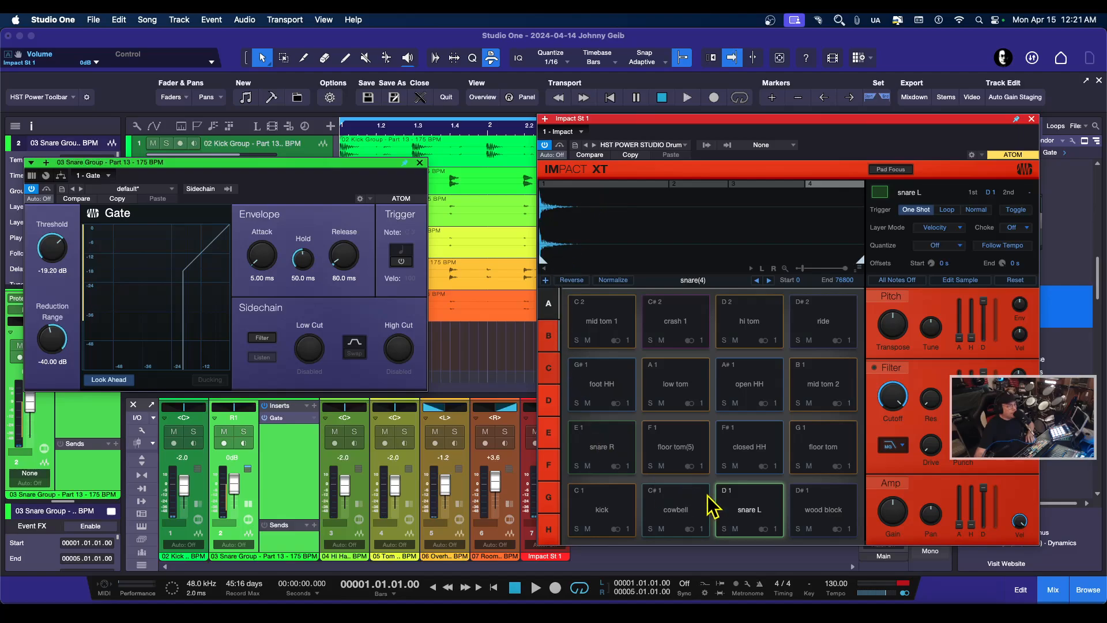
pyautogui.click(744, 513)
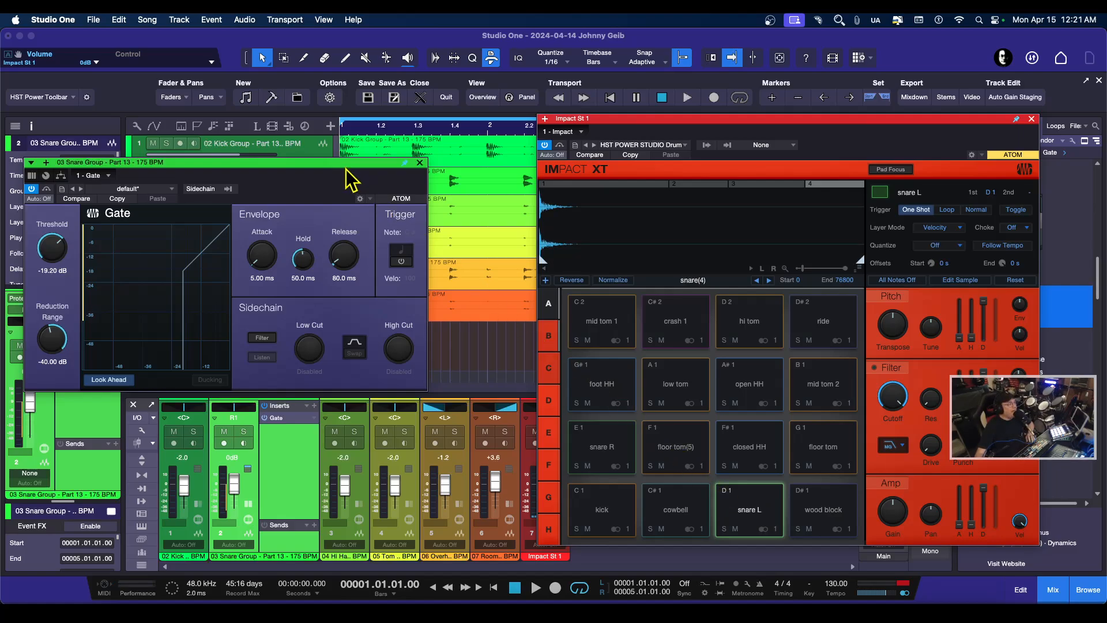
# Move the Gate window closer to the Impact XT window
pyautogui.moveTo(347, 169); pyautogui.dragTo(385, 184)
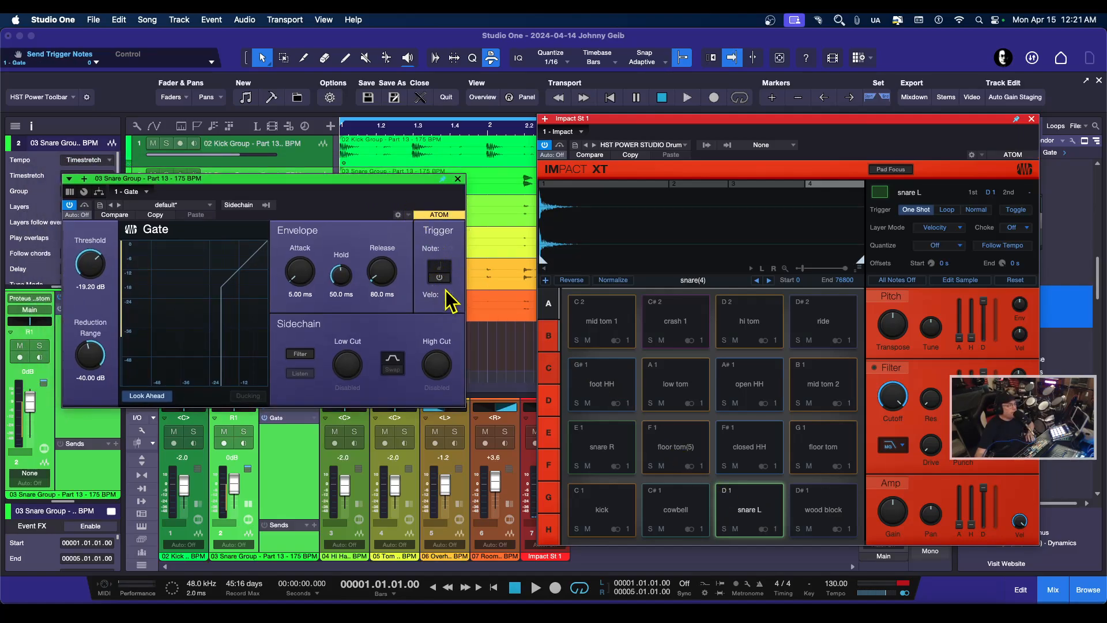